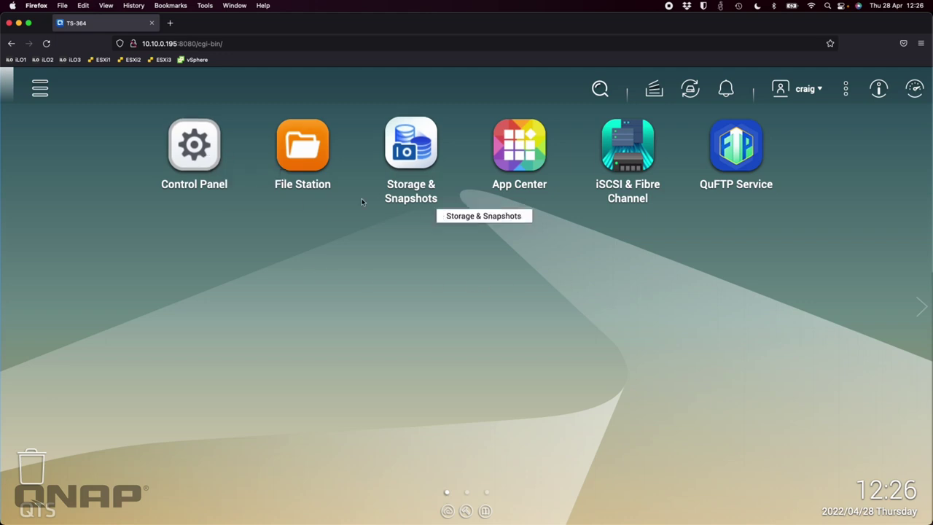
Look through the Control Panel, then close it.
left_click(194, 146)
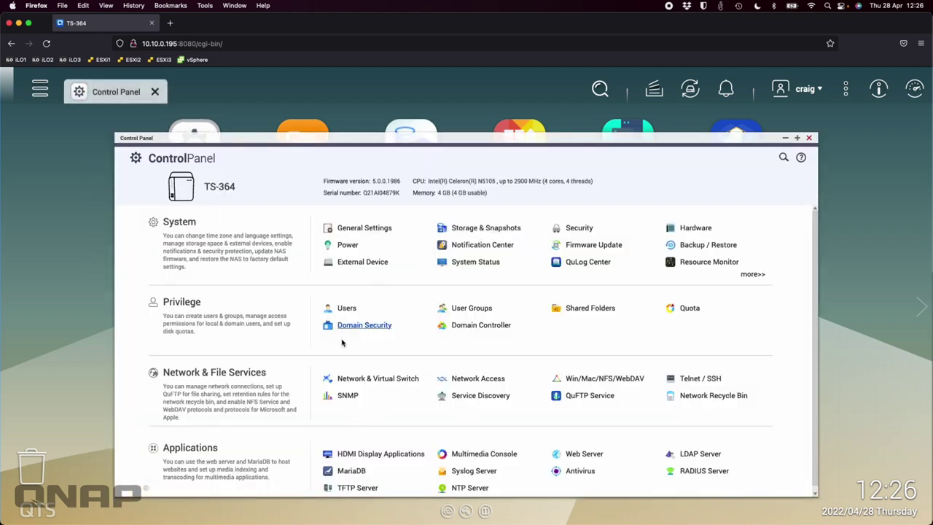
scroll(477, 361, "down", 1)
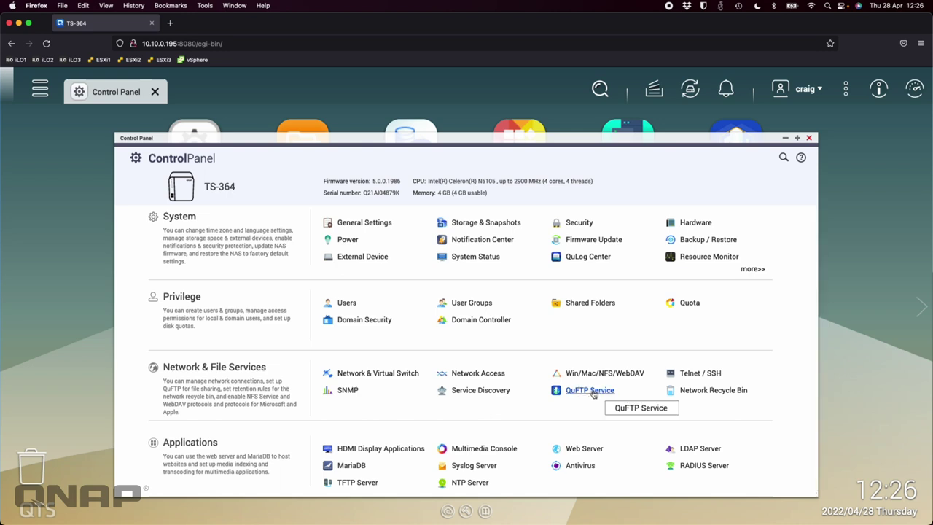
left_click(809, 137)
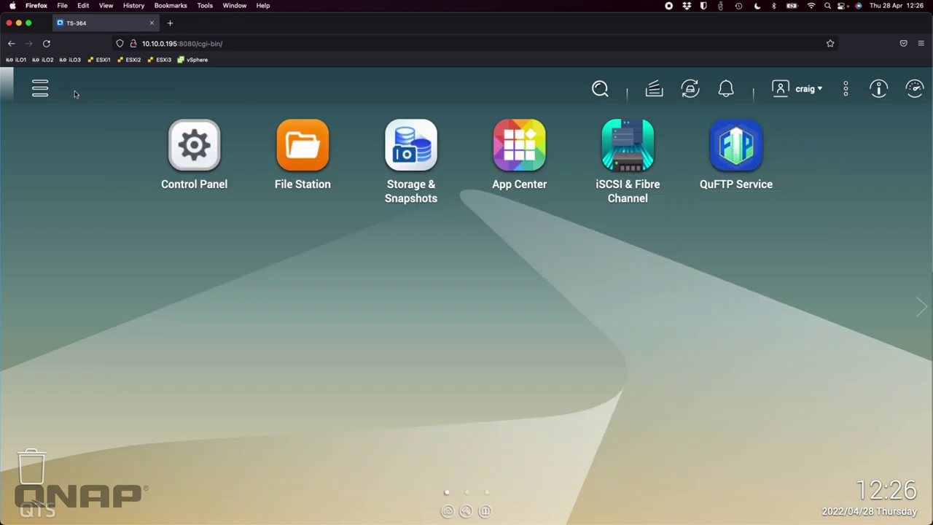
Launch QuFTP Service from the desktop and maximize its window.
left_click(41, 88)
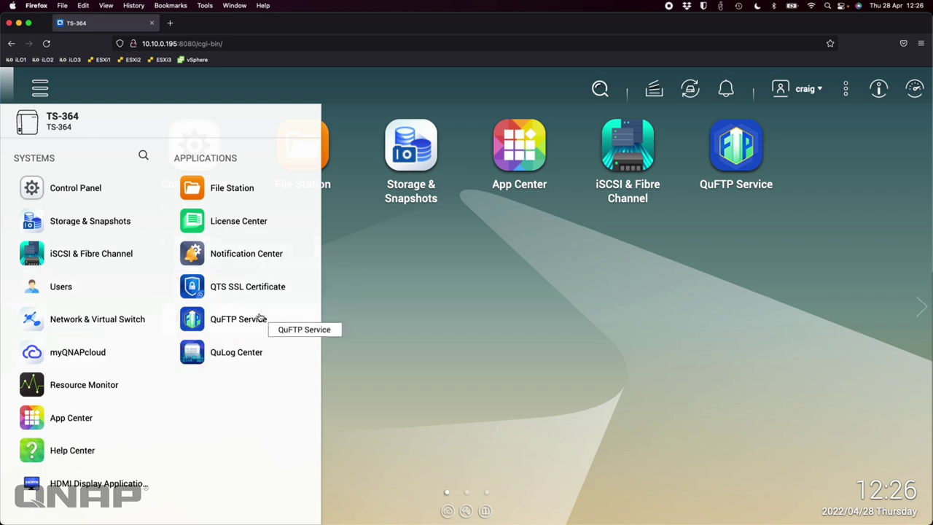
left_click(415, 309)
left_click(742, 138)
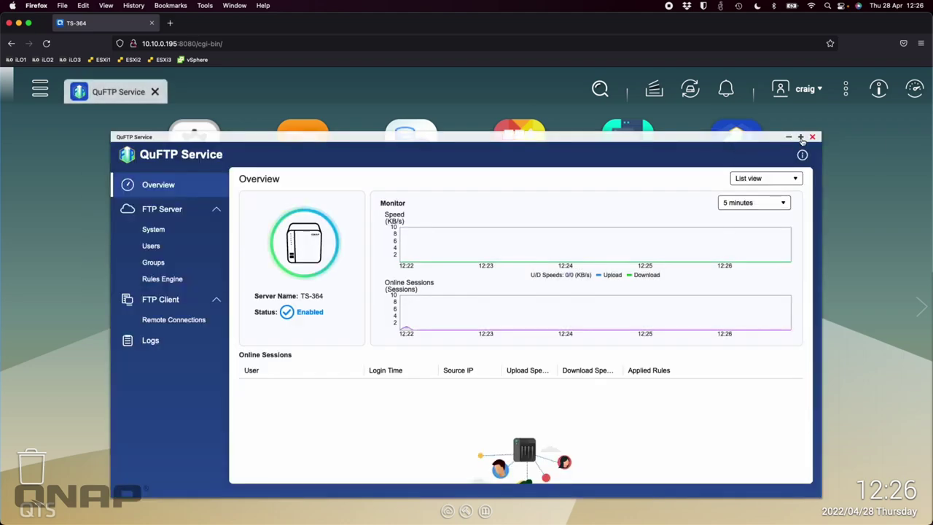
left_click(801, 137)
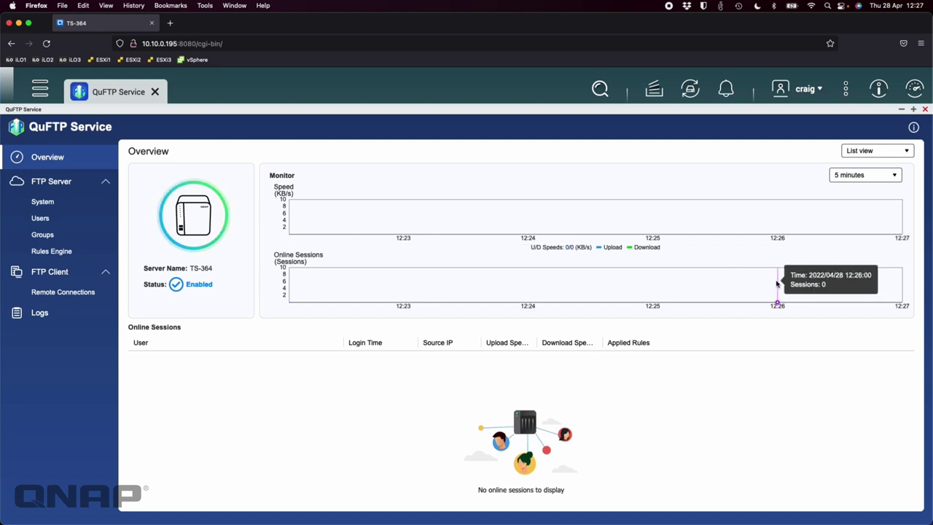
Switch the Overview layout to Map view, then back to List view.
left_click(890, 151)
left_click(862, 190)
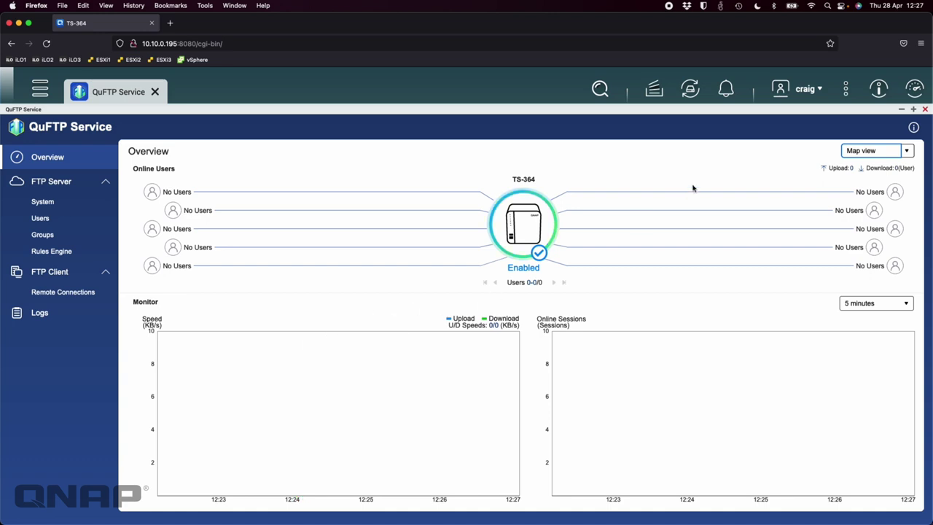
left_click(705, 166)
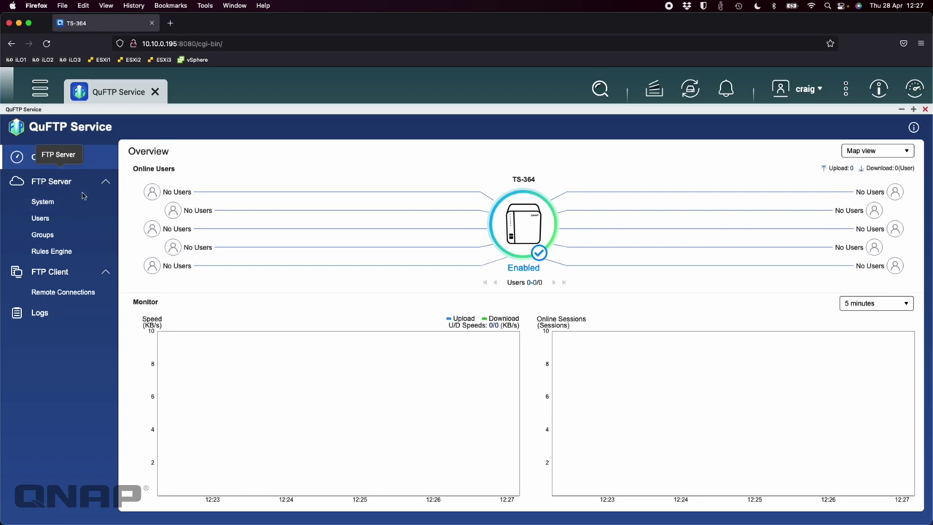
left_click(47, 157)
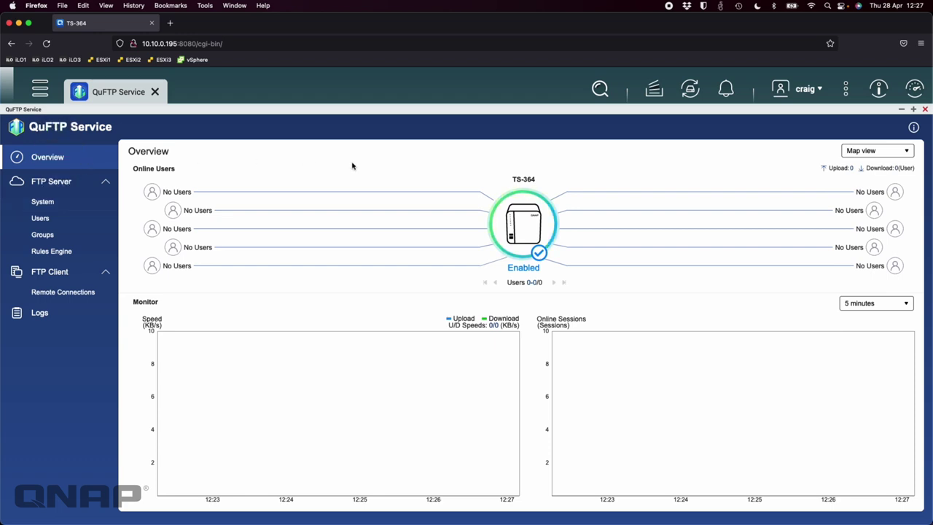
left_click(862, 156)
left_click(858, 175)
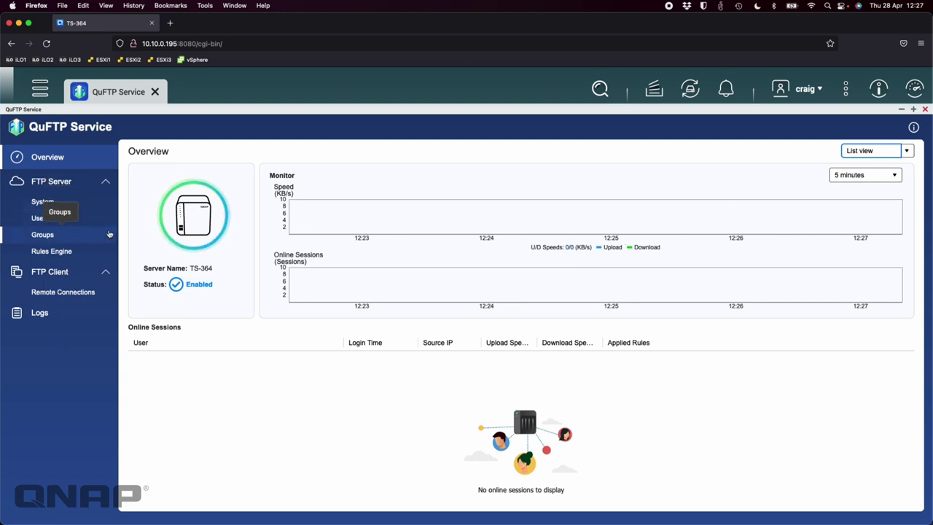
Open FTP Server > System and review General settings: SSL/TLS enabled, root folder /FTP.
left_click(86, 205)
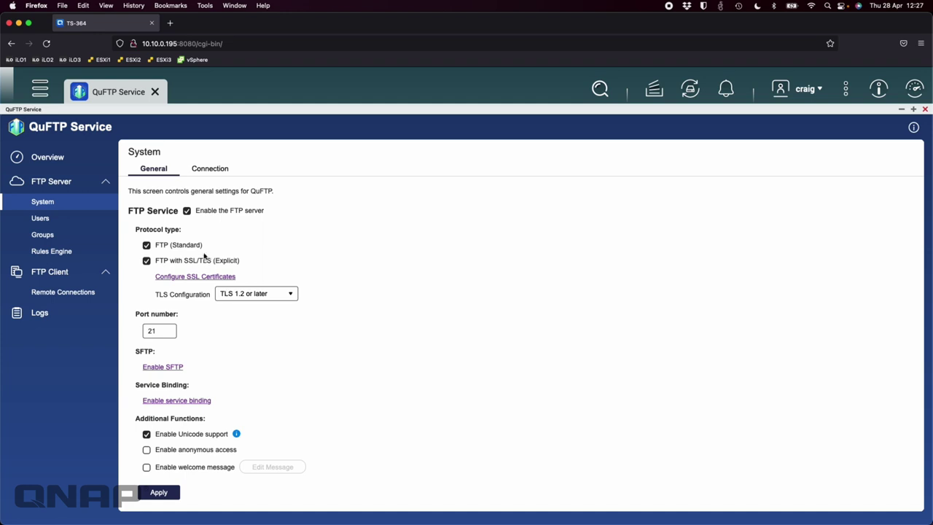
scroll(200, 363, "down", 2)
scroll(200, 361, "up", 2)
scroll(191, 330, "down", 3)
scroll(191, 330, "down", 1)
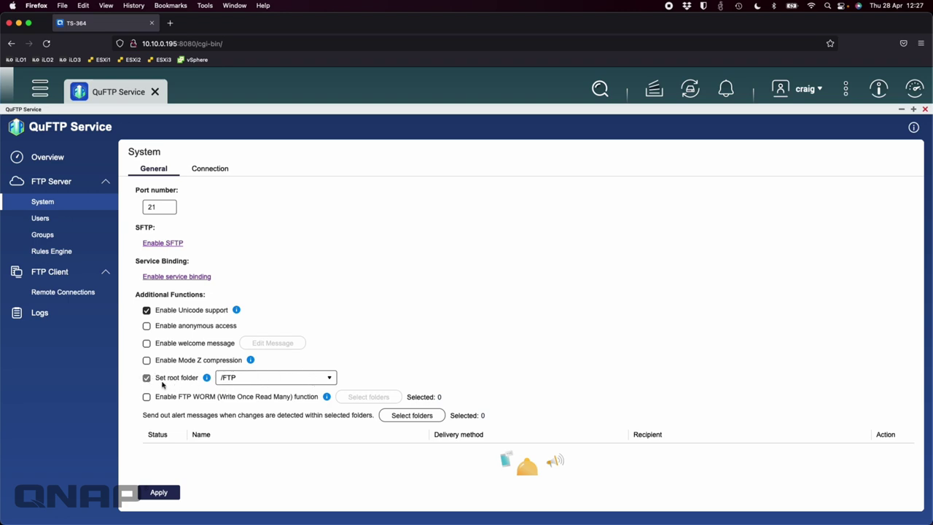
left_click(41, 88)
left_click(231, 189)
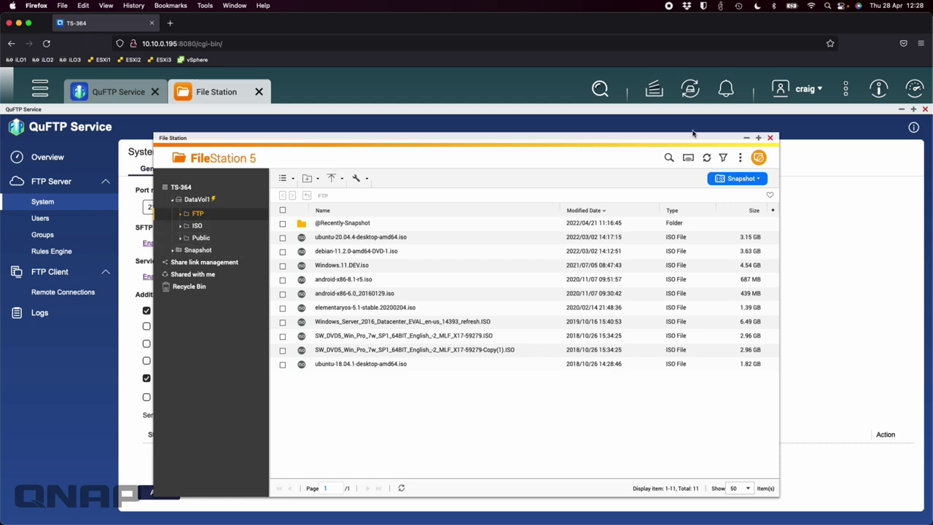
left_click(770, 137)
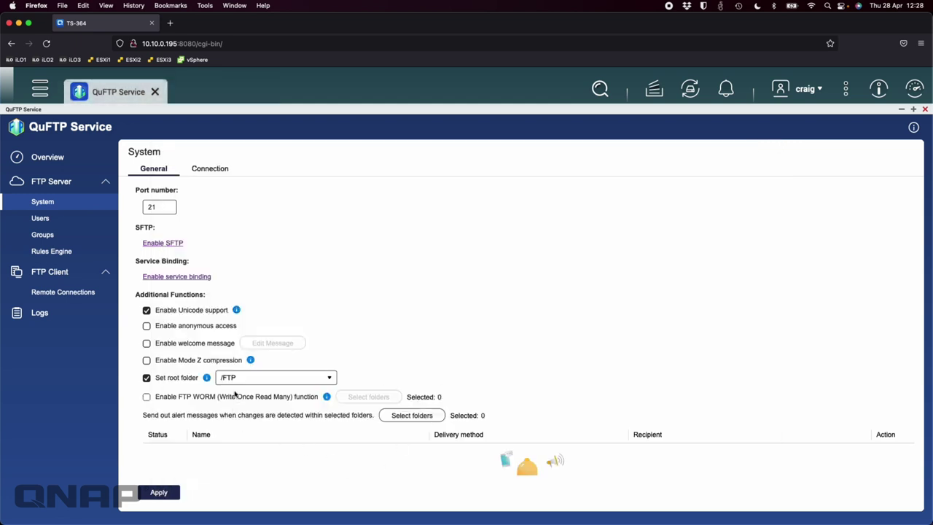
left_click(317, 382)
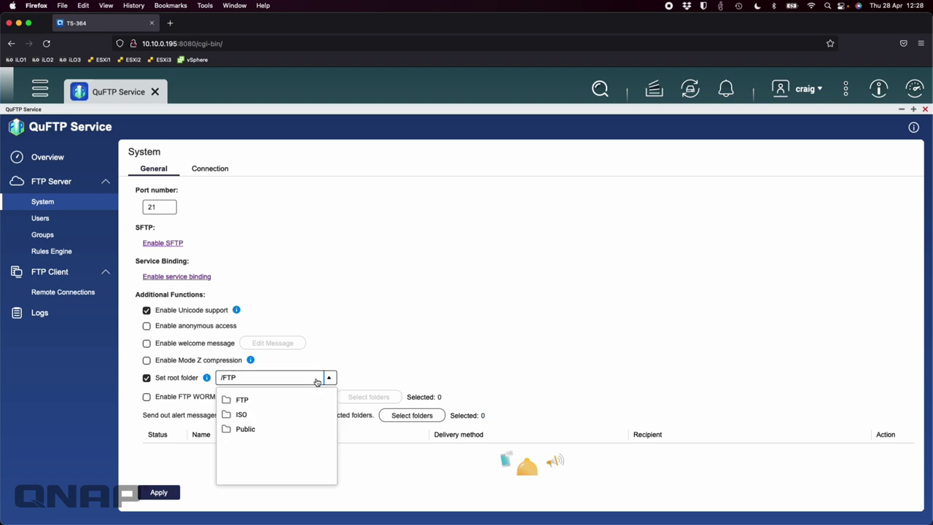
left_click(436, 277)
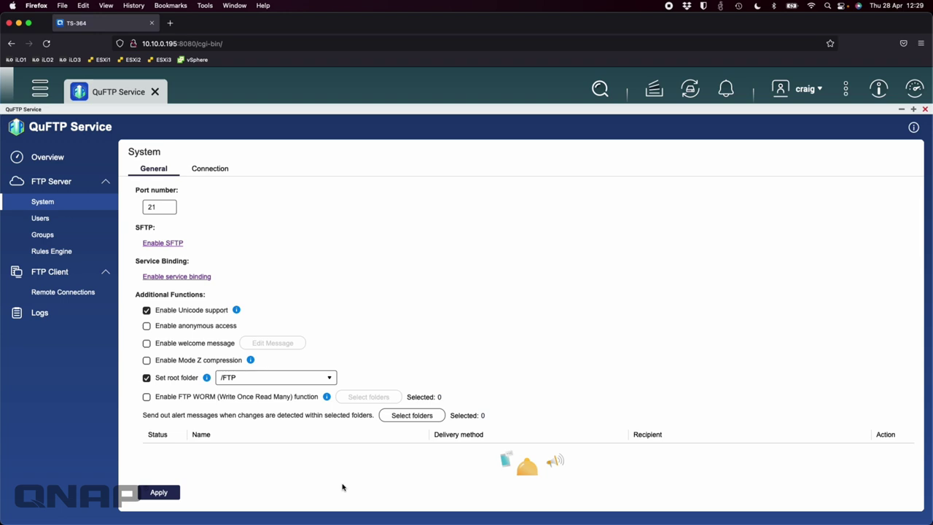
scroll(298, 432, "down", 3)
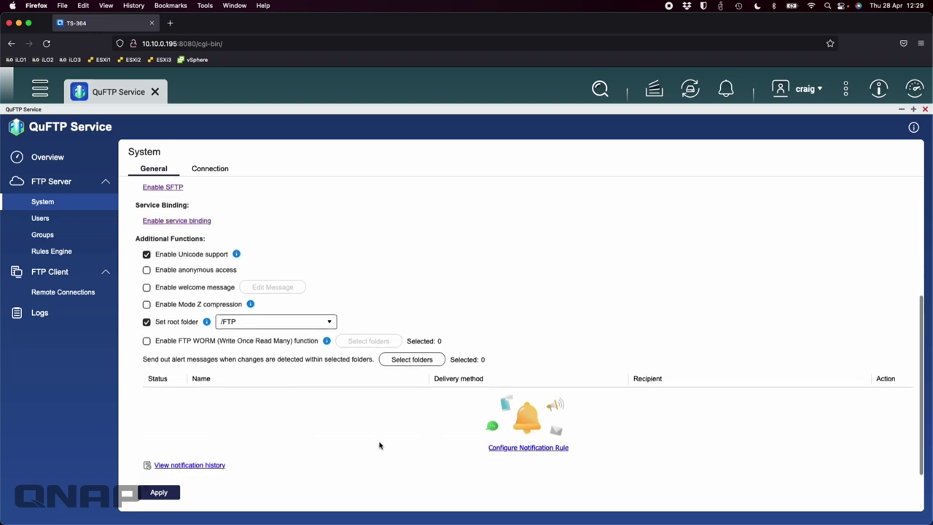
scroll(377, 441, "down", 1)
scroll(377, 431, "up", 10)
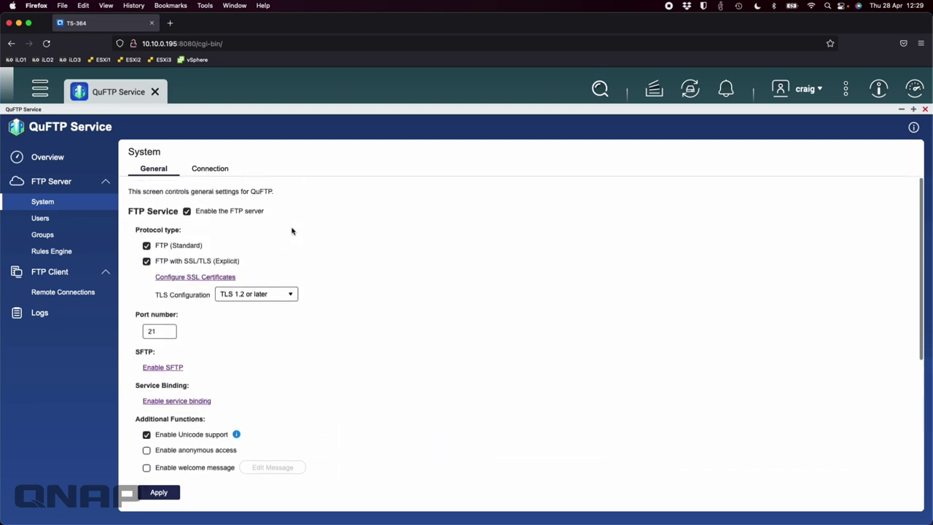
Show the Connection tab: 30 total connections, 10 per account, passive ports 55536–56559.
left_click(213, 168)
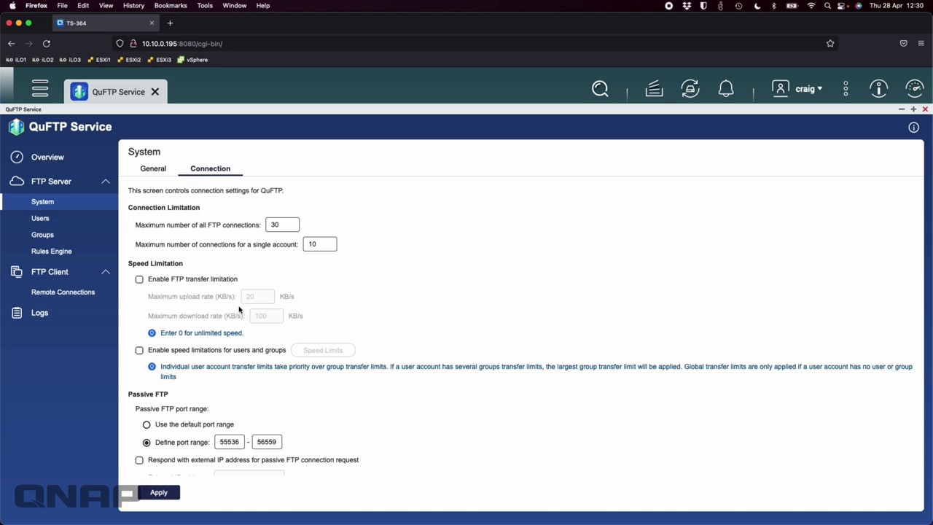
scroll(189, 350, "down", 1)
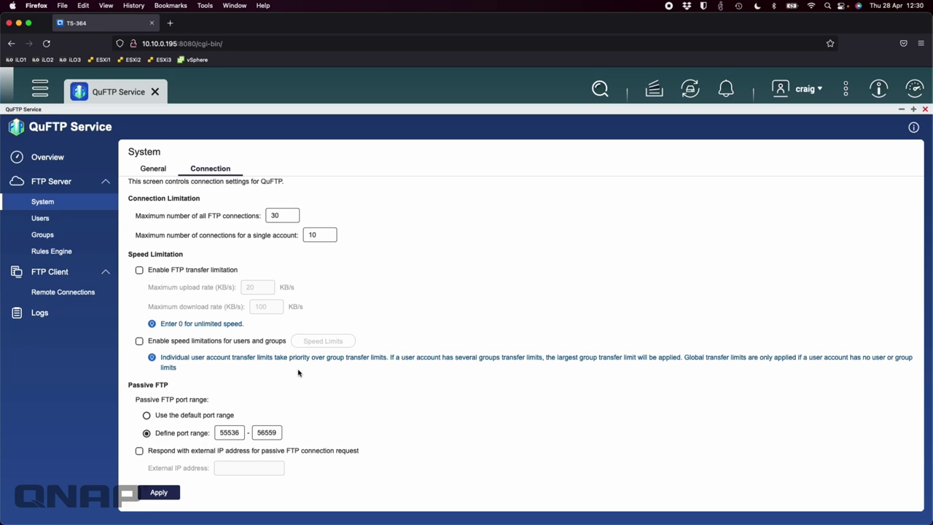
left_click(151, 172)
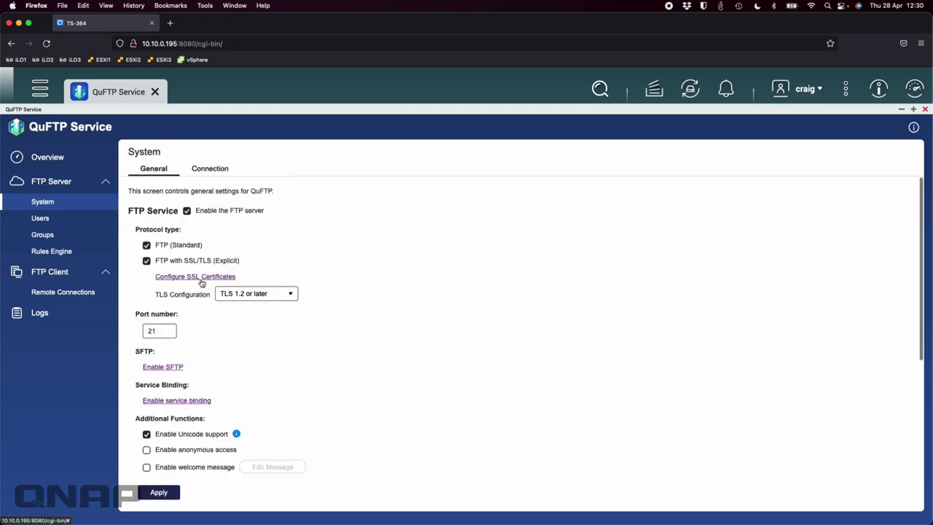
left_click(156, 332)
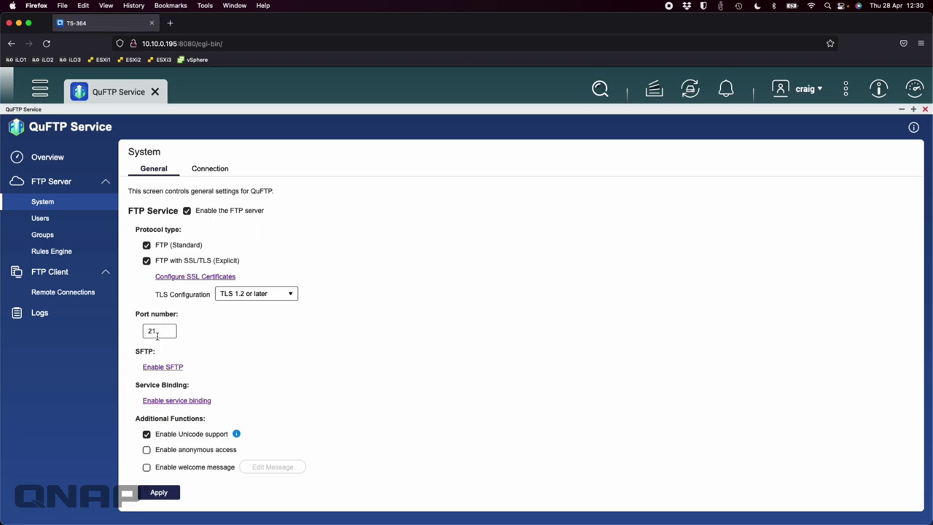
left_click(207, 177)
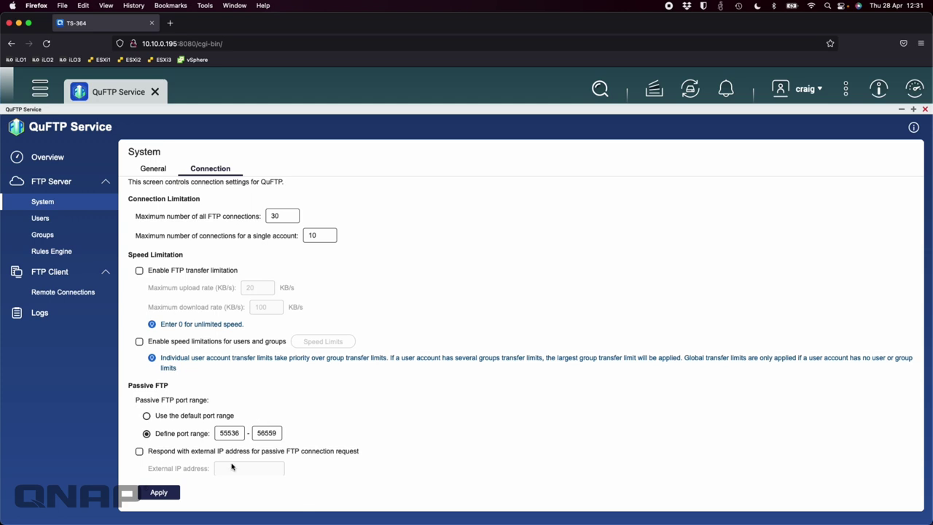
scroll(175, 463, "down", 1)
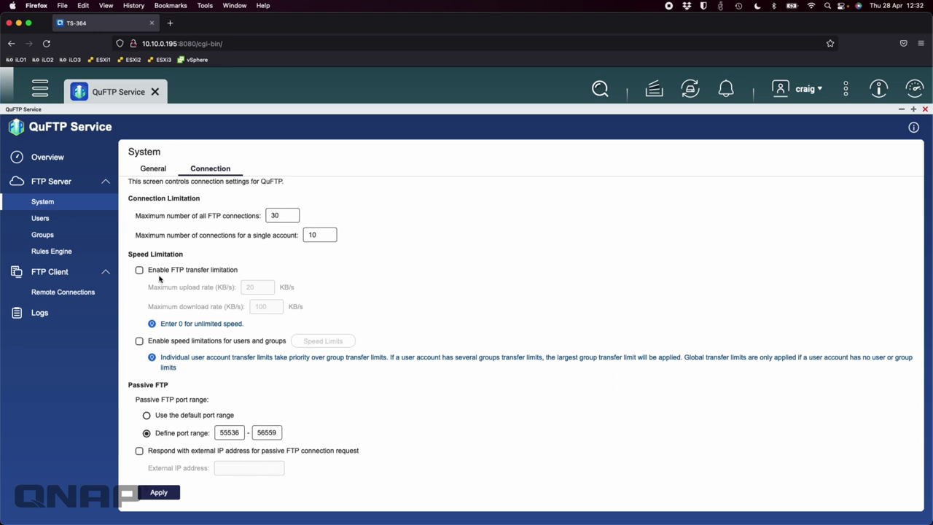
Switch back to the General tab showing FTP enabled on port 21 with TLS 1.2 or later.
left_click(159, 168)
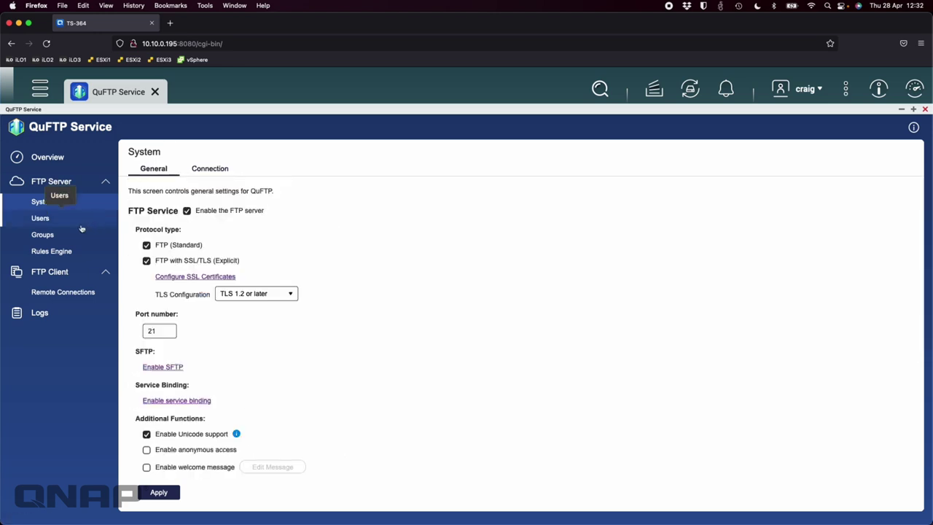
Open FTP Server > Users, listing admin and a second account with FTP privilege Granted.
left_click(94, 221)
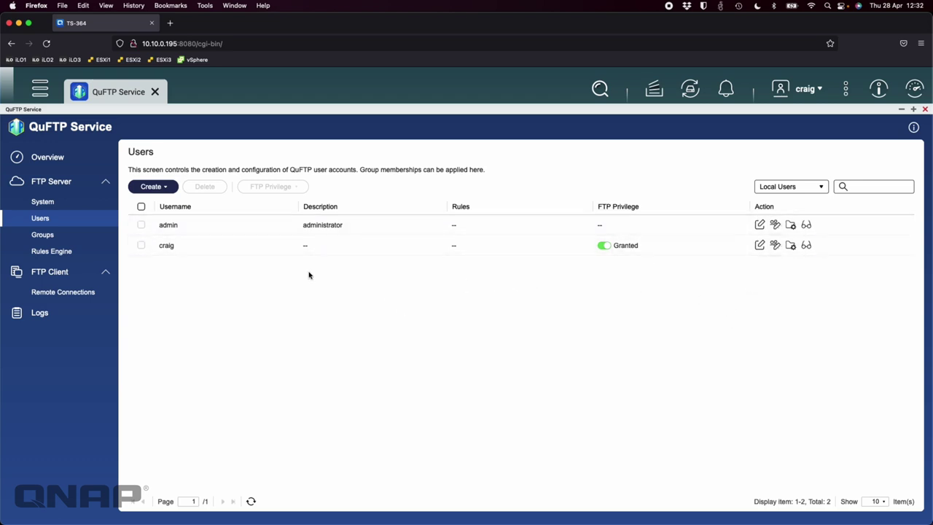
View the Groups page listing administrators and everyone, then move to the Rules Engine.
left_click(63, 240)
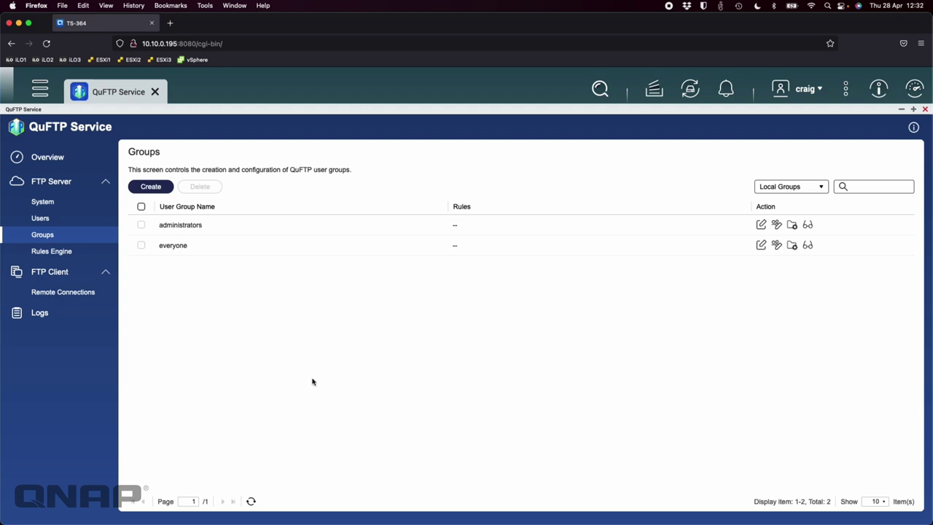
left_click(82, 253)
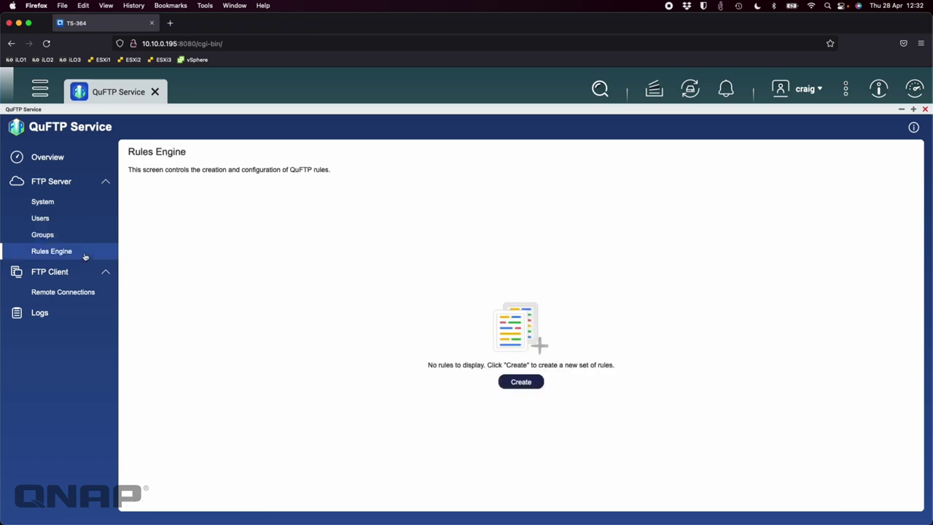
Start a new rule, scroll through the Create Rule options, and cancel without adding it.
left_click(522, 384)
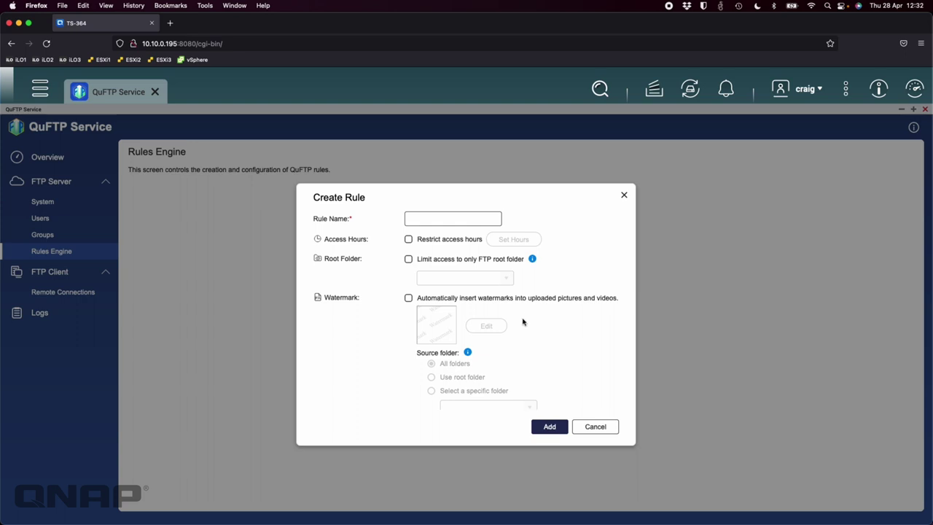
scroll(520, 323, "down", 3)
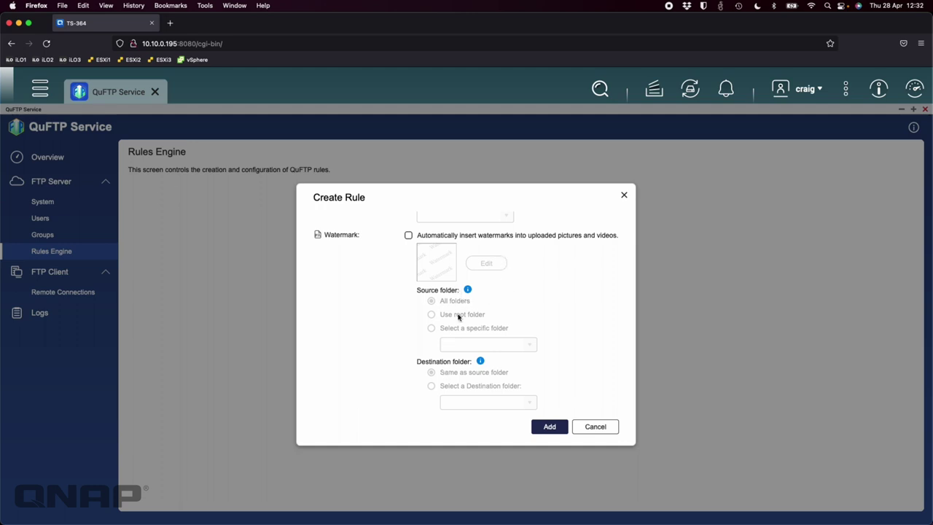
scroll(459, 317, "down", 2)
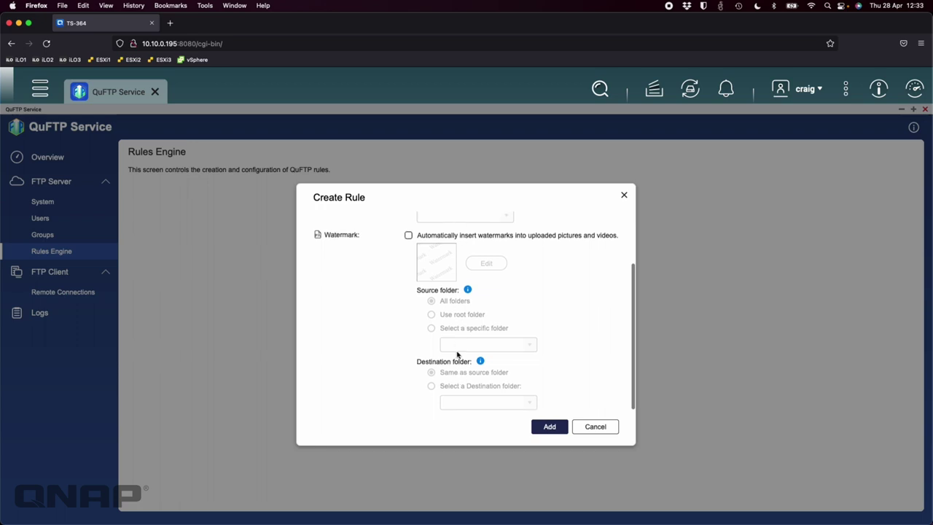
left_click(595, 430)
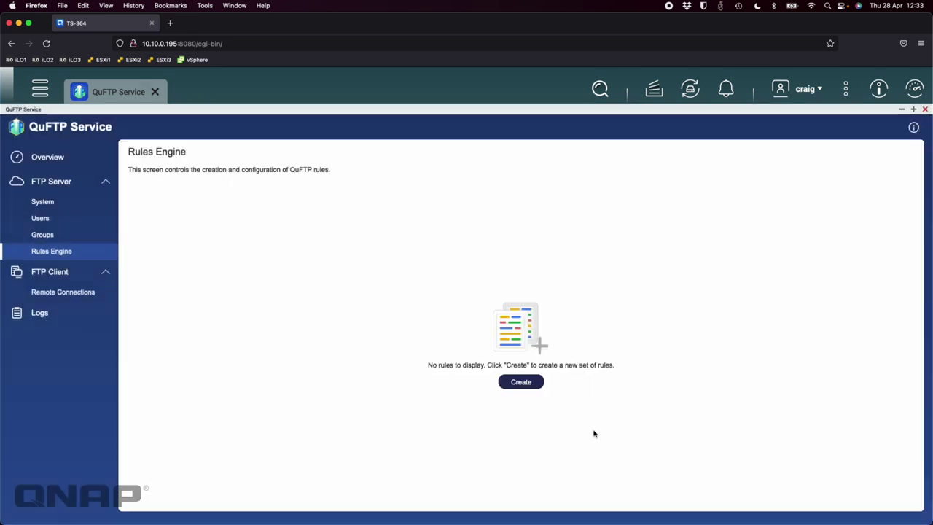
left_click(73, 293)
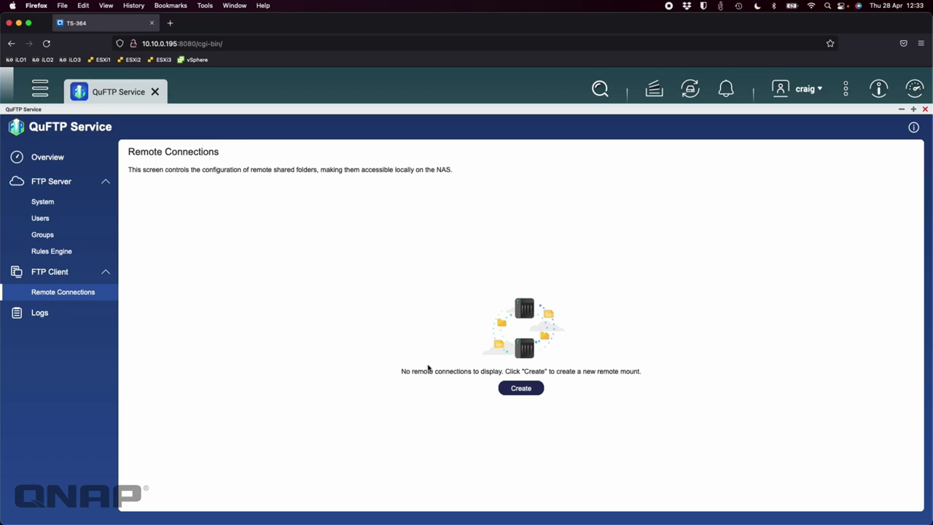
Open and cancel the Create remote mount form, then view the Logs' System Access Log.
left_click(519, 389)
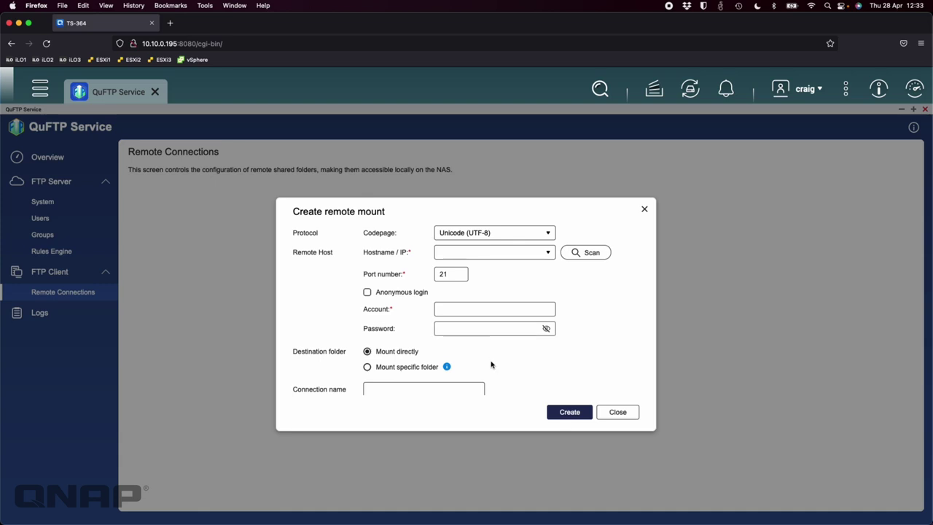
scroll(491, 364, "down", 1)
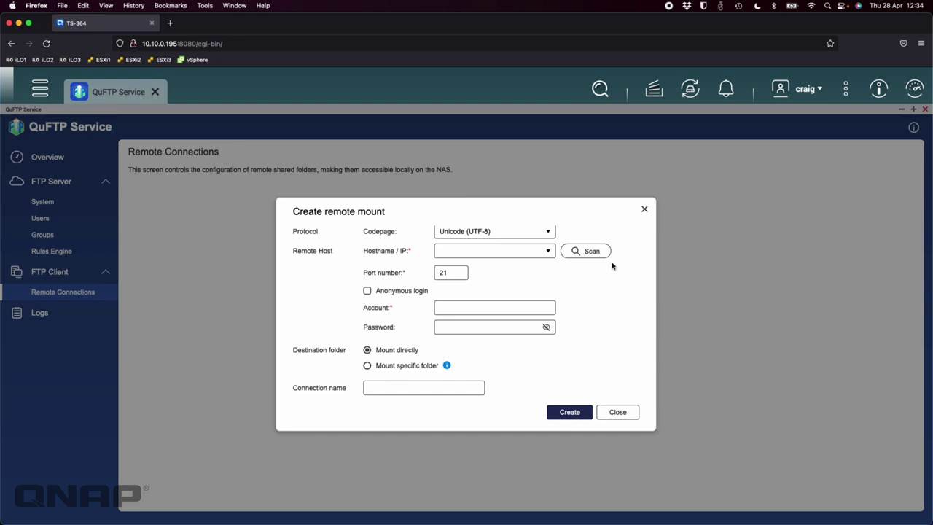
left_click(619, 412)
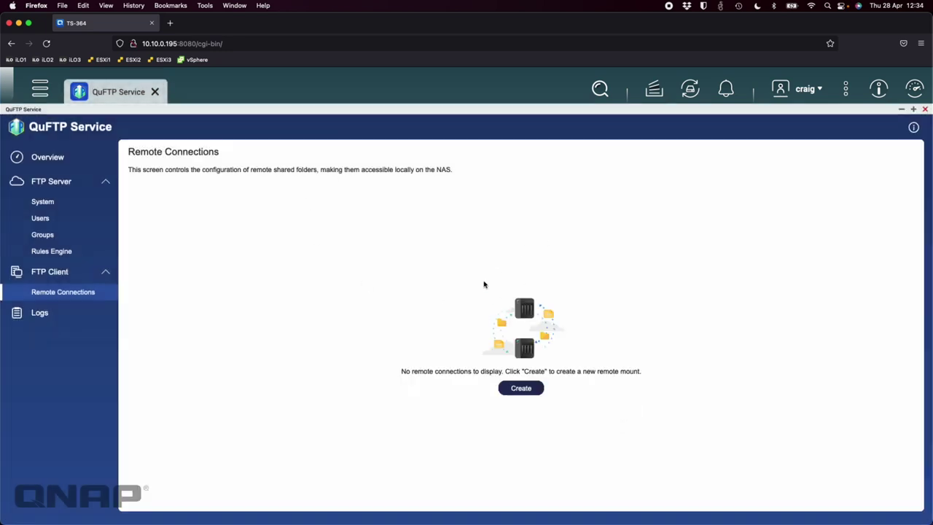
left_click(65, 317)
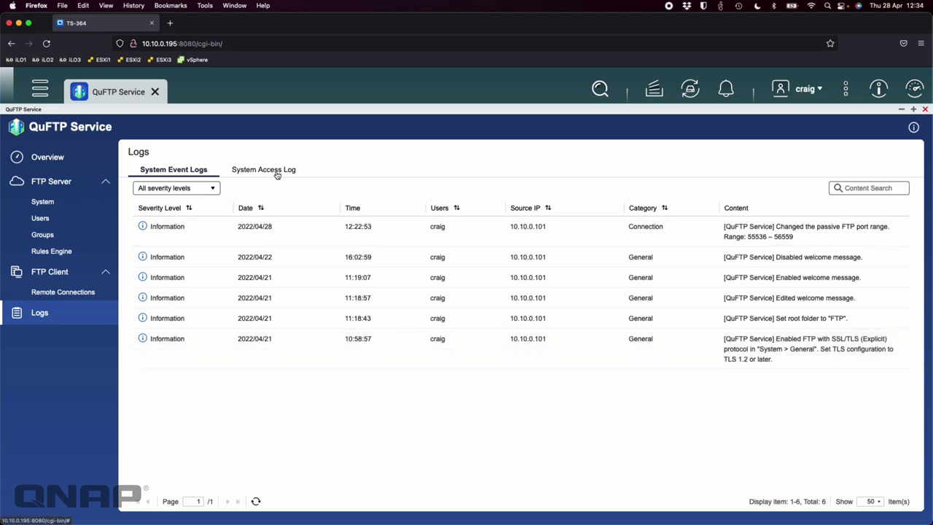
left_click(276, 173)
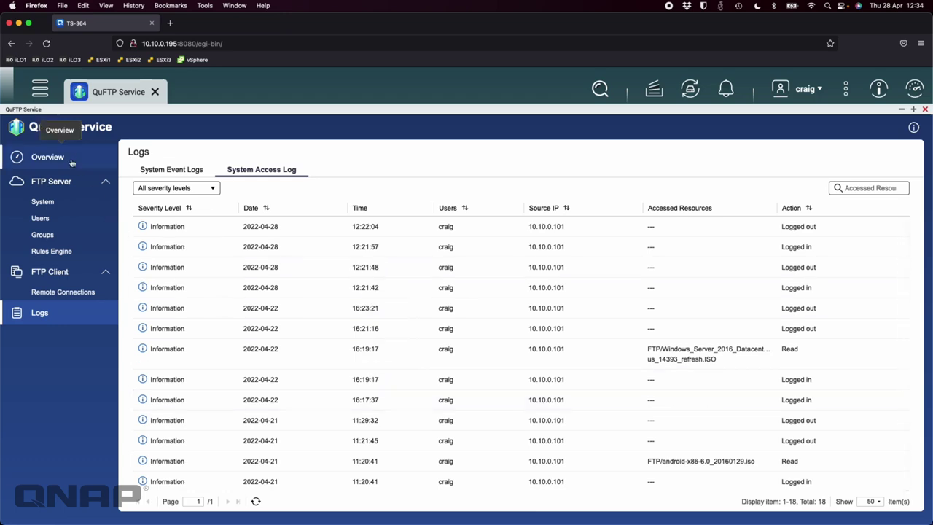
Return to the QuFTP Overview dashboard.
left_click(47, 155)
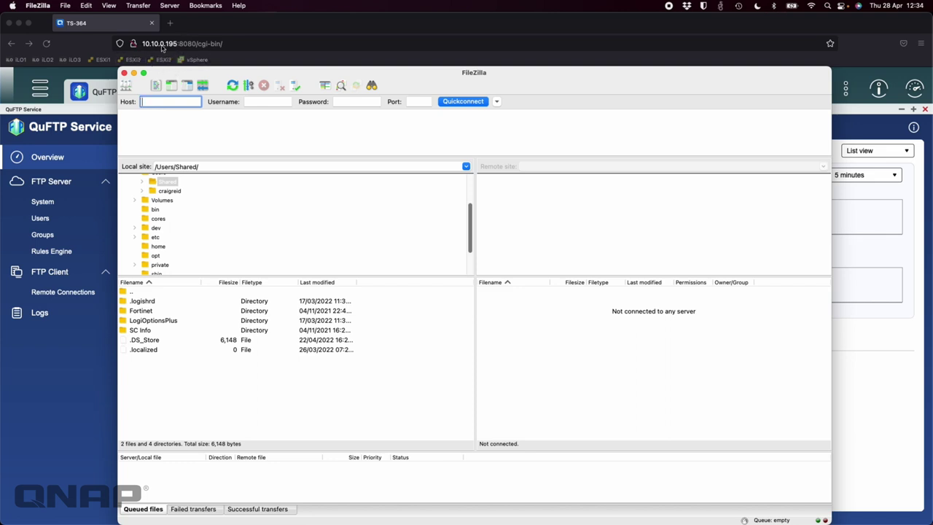
Enter host 10.10.0.195, the user's username and password, and port 21 in FileZilla.
type("10.100")
type("0.194")
left_click(264, 104)
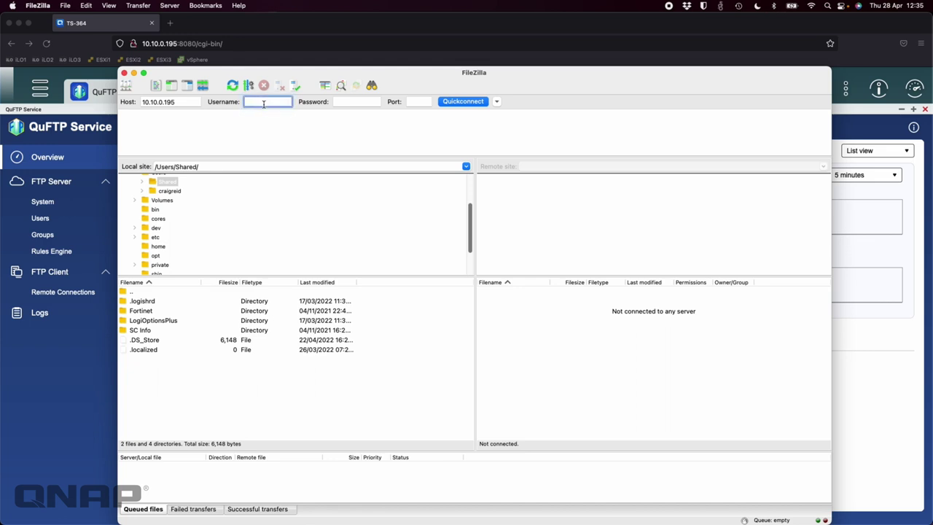
type("craig")
left_click(359, 102)
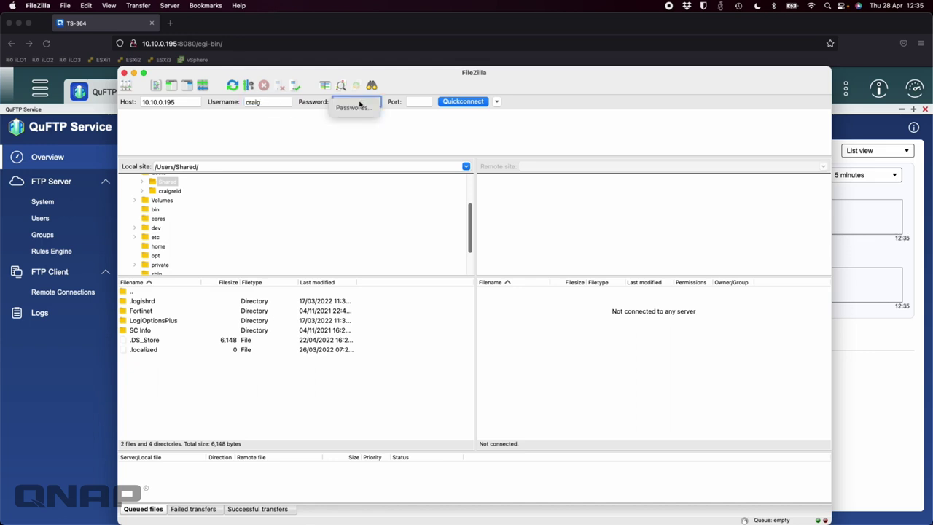
type("••••••••")
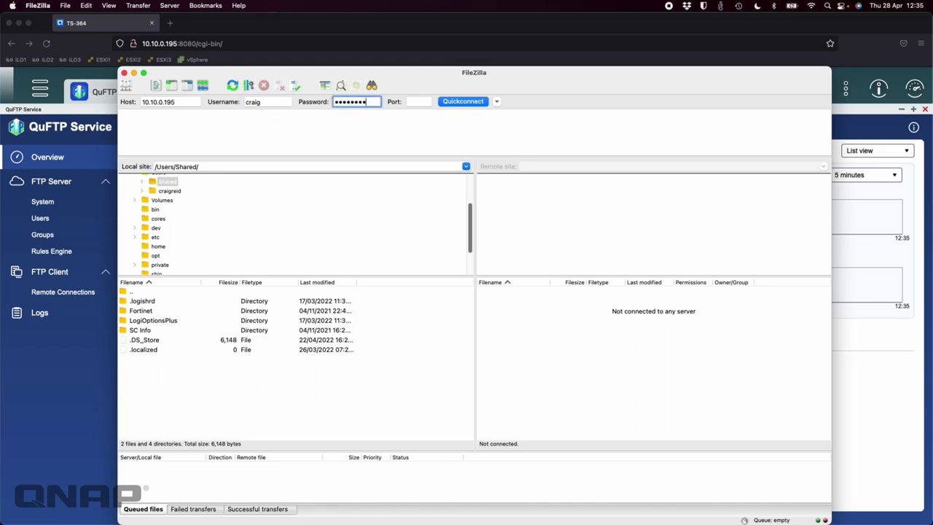
type("••")
left_click(408, 102)
type("21")
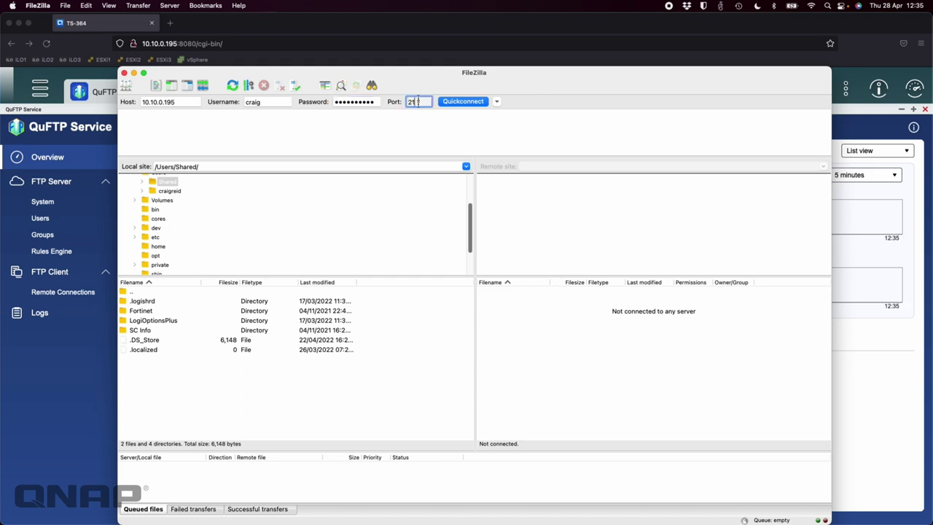
Confirm port 21 in QuFTP's FTP server settings, then connect FileZilla to the NAS.
left_click(76, 108)
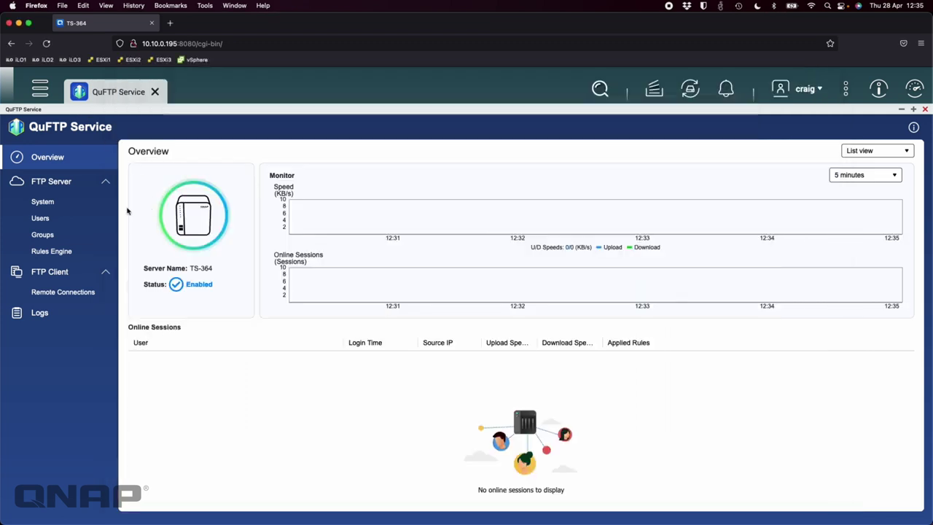
left_click(43, 202)
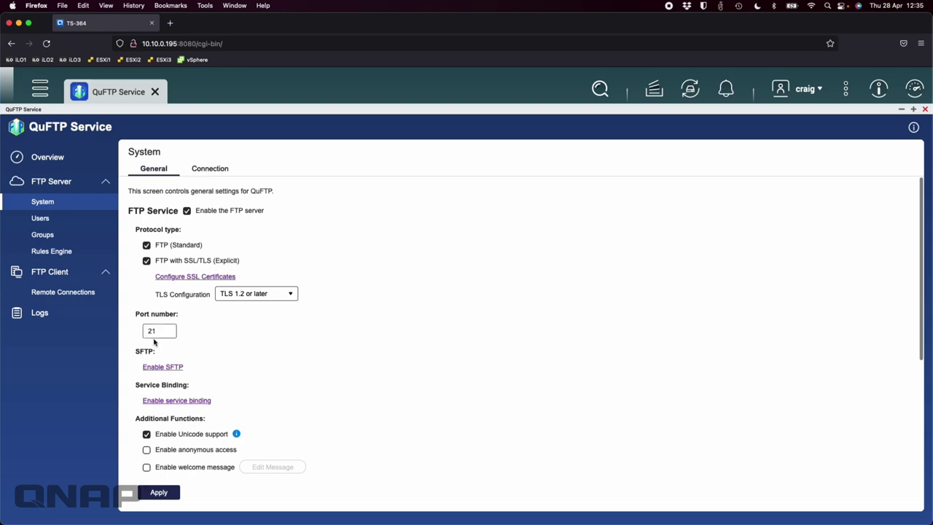
key("ctrl+Up")
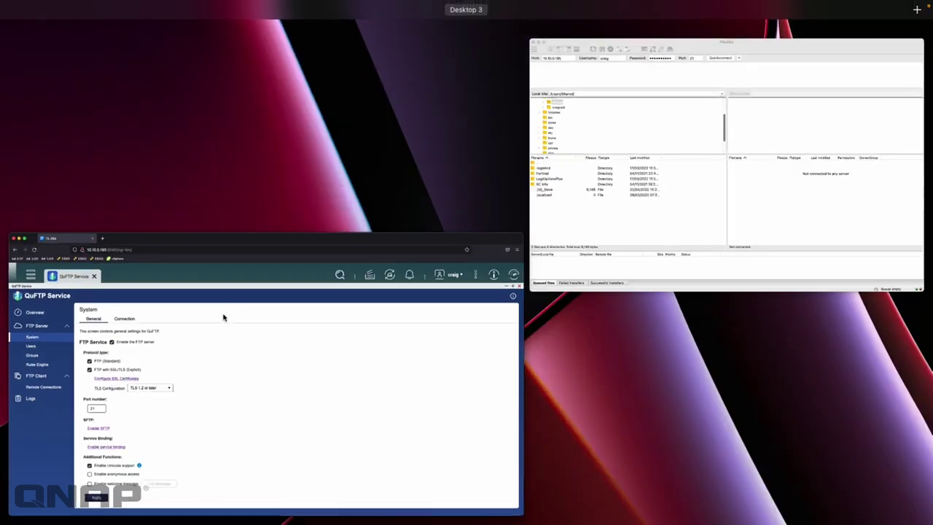
left_click(698, 132)
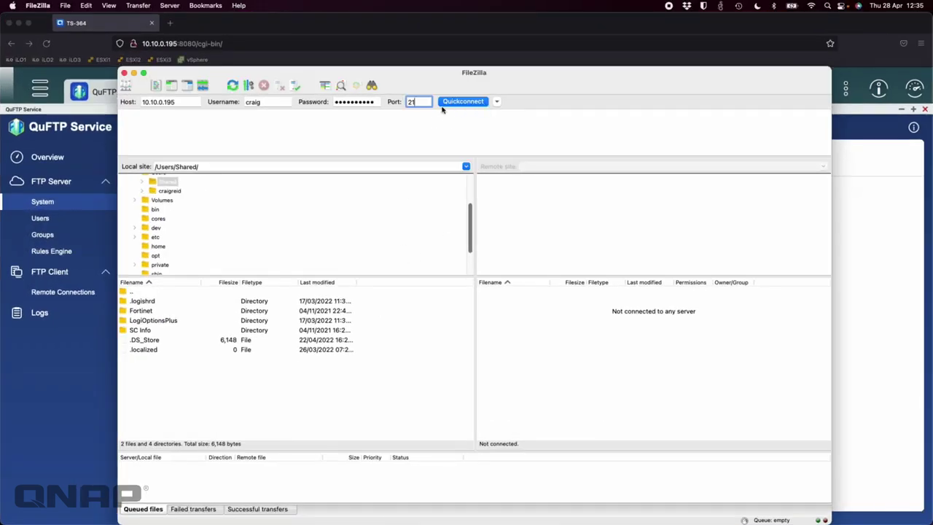
key("Return")
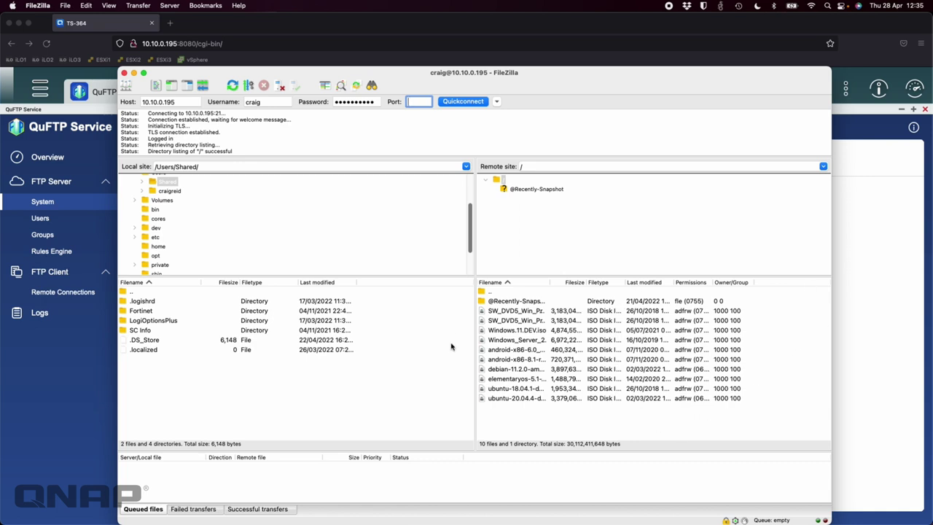
Download the Windows Server 2016 ISO from the NAS, then return to the QuFTP Overview in Firefox.
left_click(523, 340)
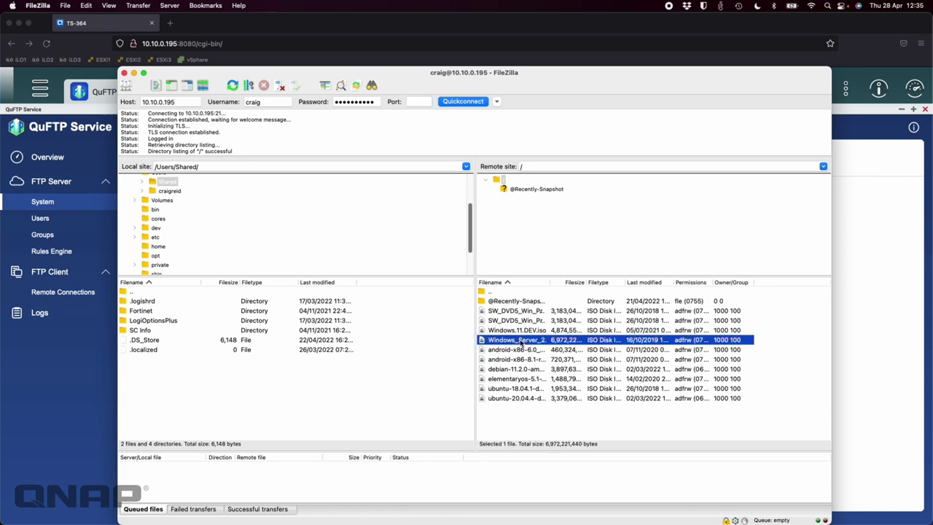
right_click(522, 344)
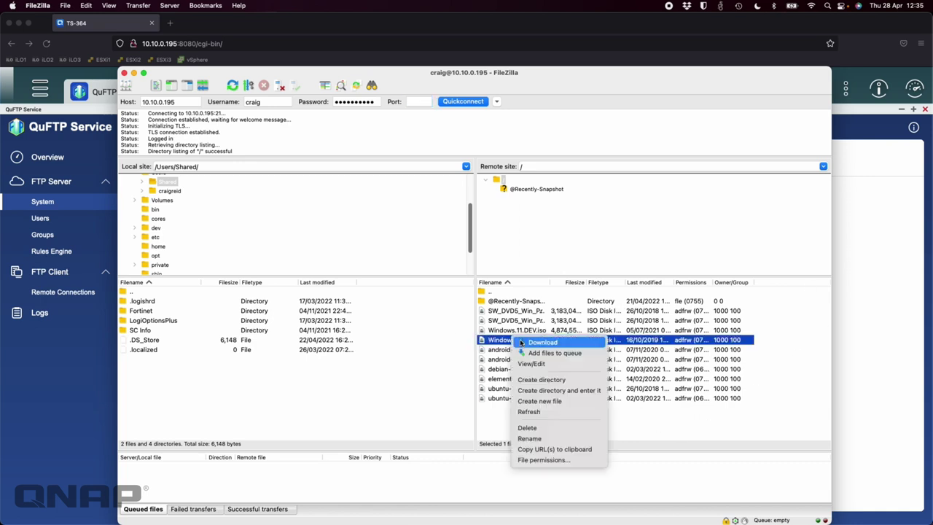
left_click(563, 343)
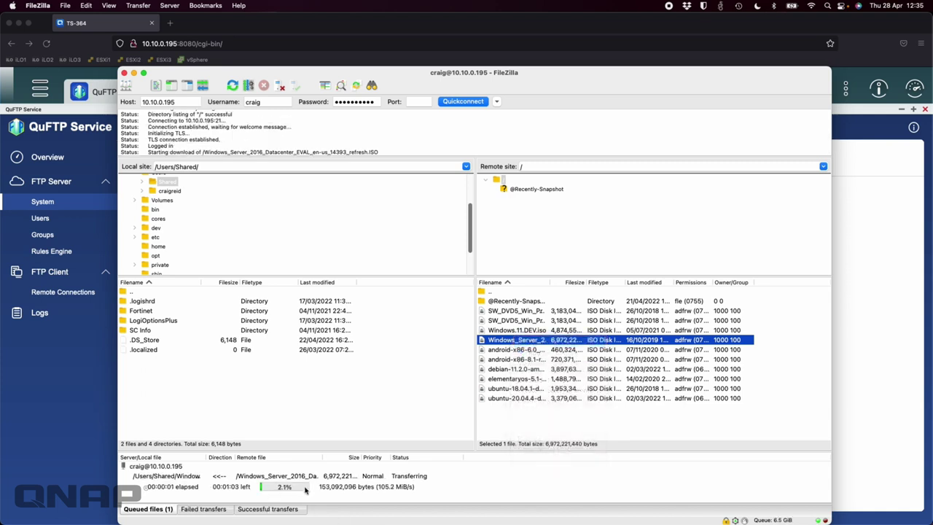
left_click(895, 307)
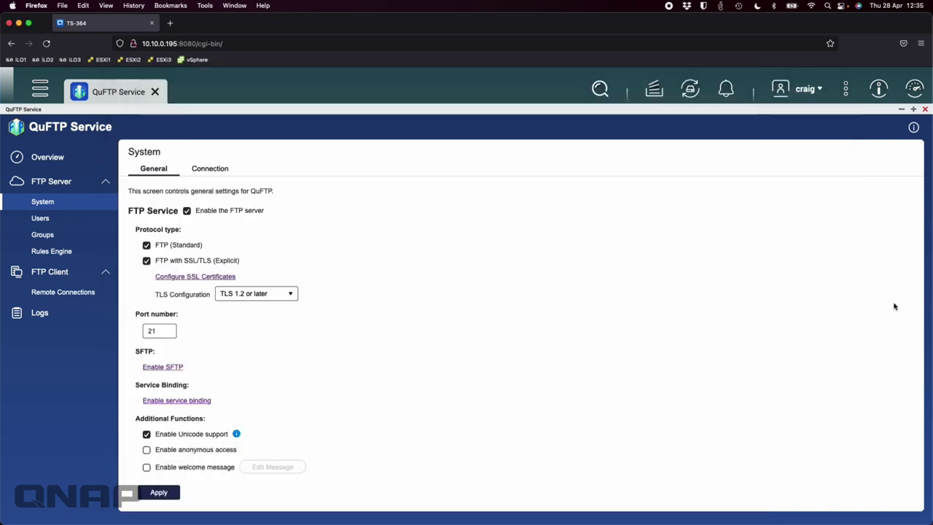
left_click(117, 152)
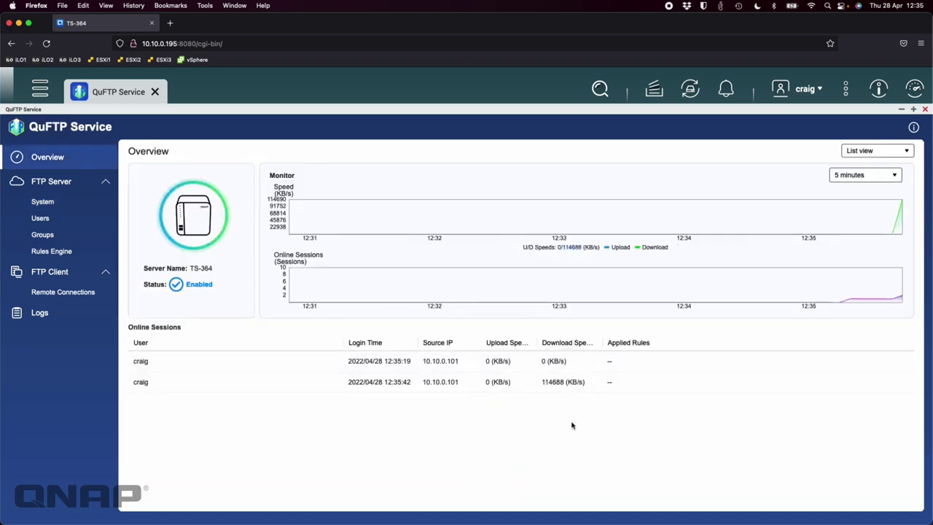
Switch the QuFTP Overview to Map view, then check FileZilla's finished 6,972,221,440-byte ISO transfer.
left_click(891, 153)
left_click(876, 183)
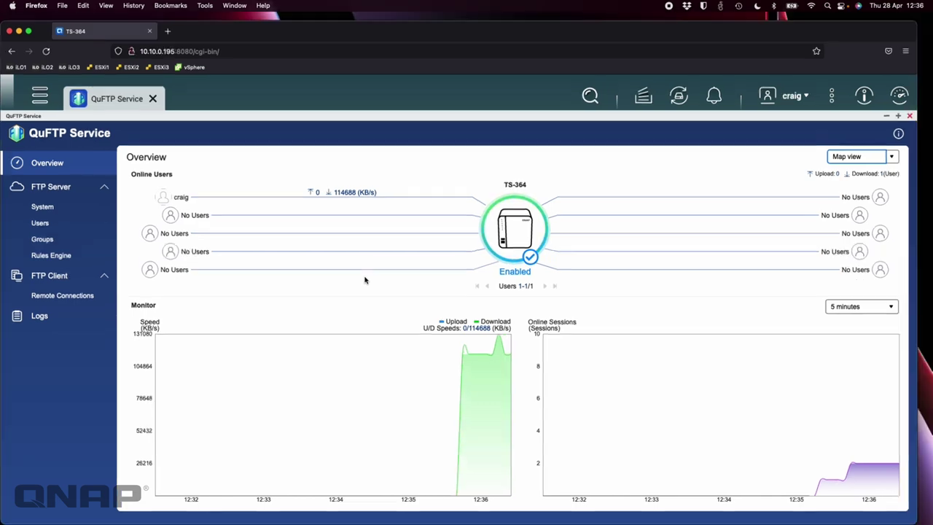
key("ctrl+Up")
left_click(727, 244)
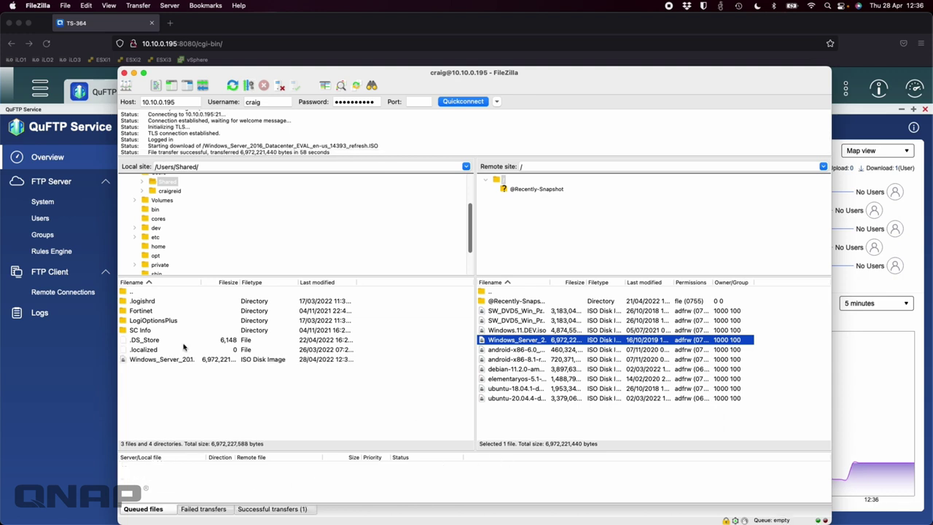
Bring the QuFTP Overview map back in front of FileZilla to view the download spike.
left_click(889, 346)
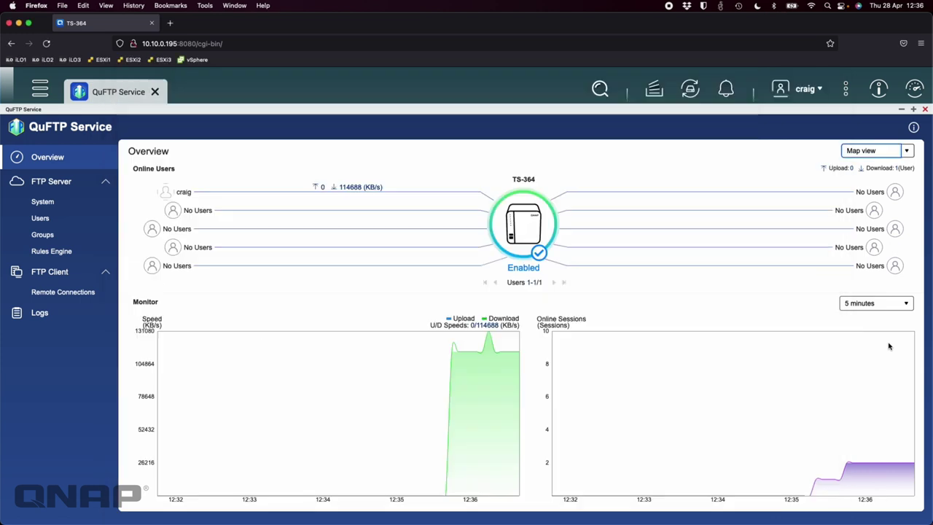